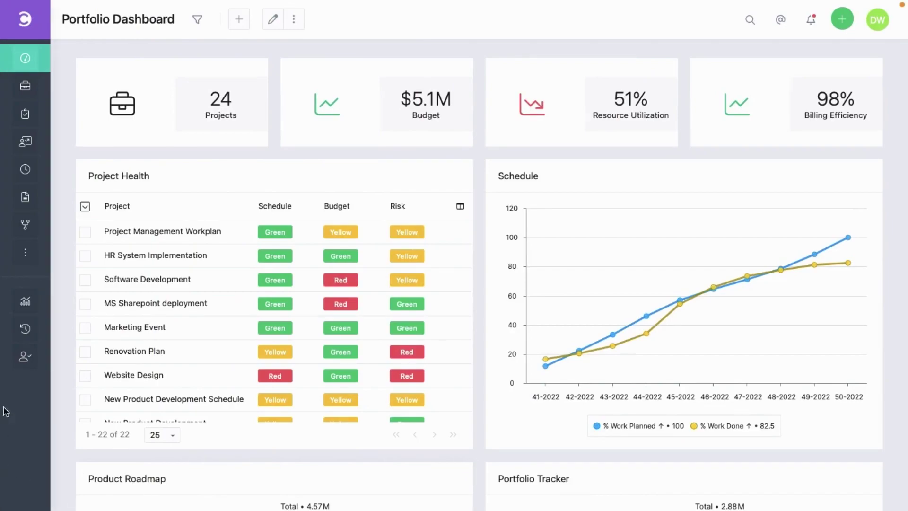
Open the Budget Tracking (By Manager) report from the Reports list.
left_click(25, 304)
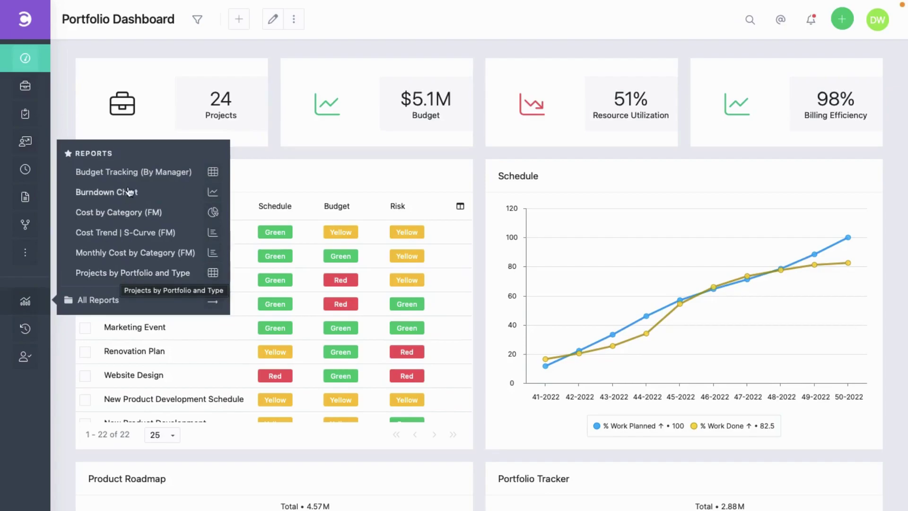
left_click(137, 175)
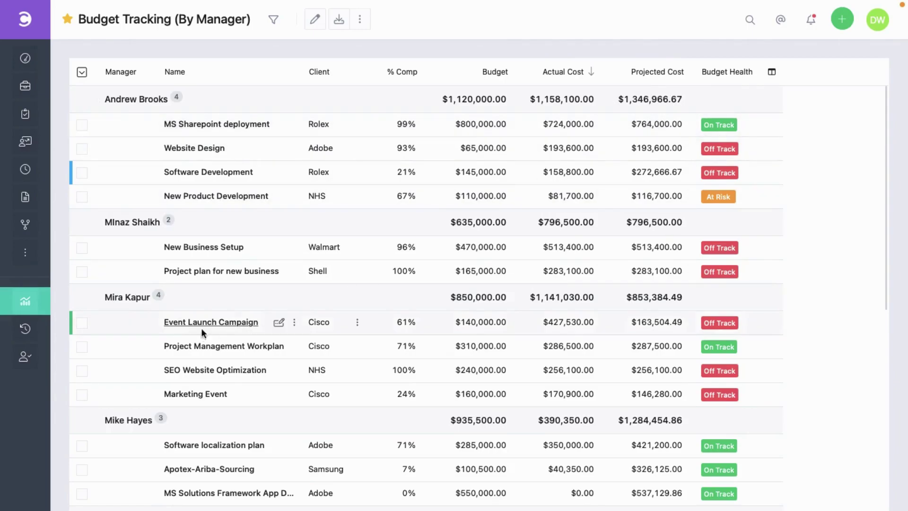
Open the Projects by Portfolio and Type report and scroll down through its budget and cost table.
left_click(25, 302)
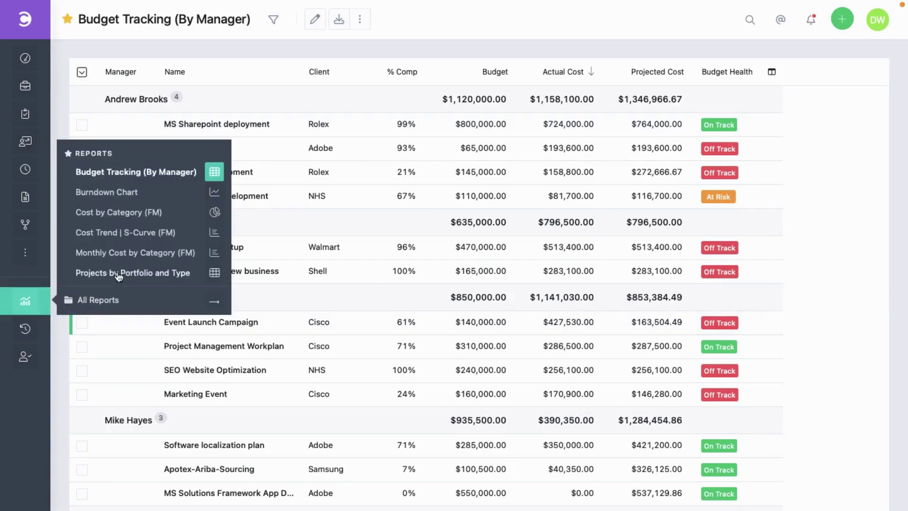
left_click(119, 274)
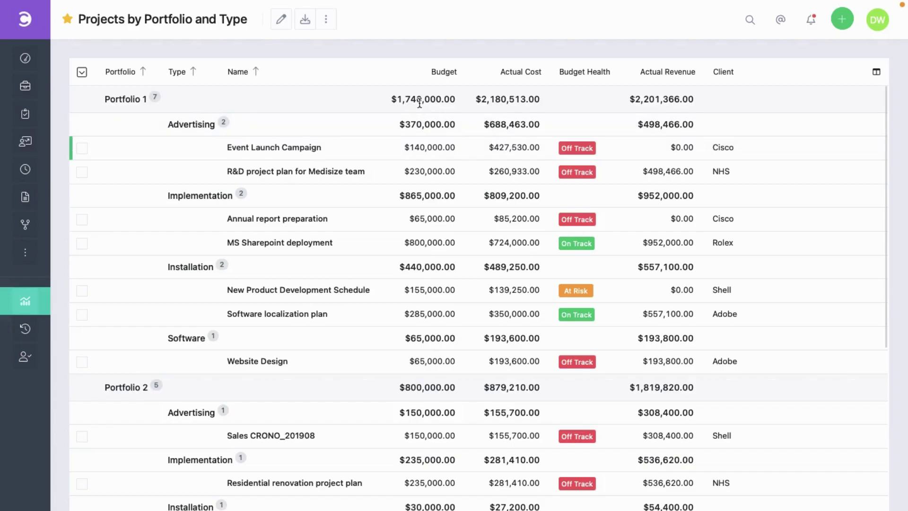
scroll(416, 171, "down", 2)
scroll(416, 171, "down", 4)
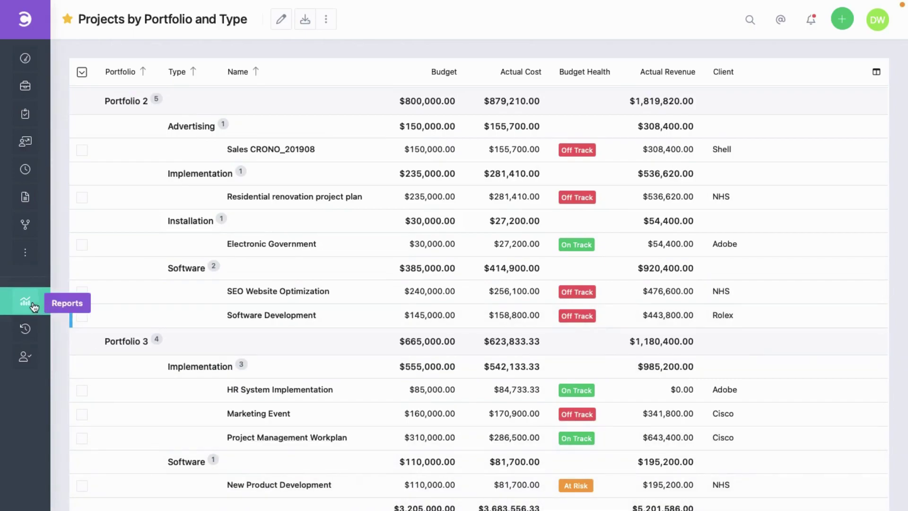
Open Monthly Cost by Category (FM) and read the values of its 2022 stacked cost bars.
mouse_move(81, 305)
left_click(128, 253)
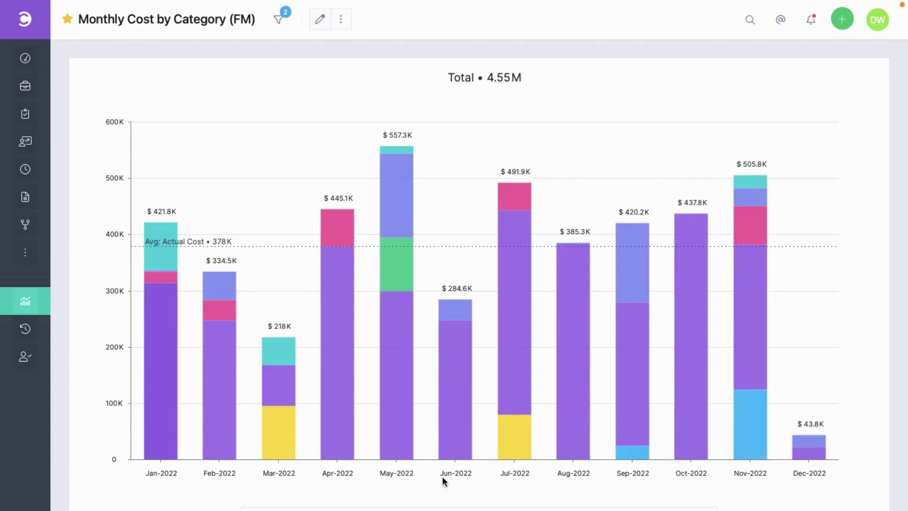
mouse_move(375, 433)
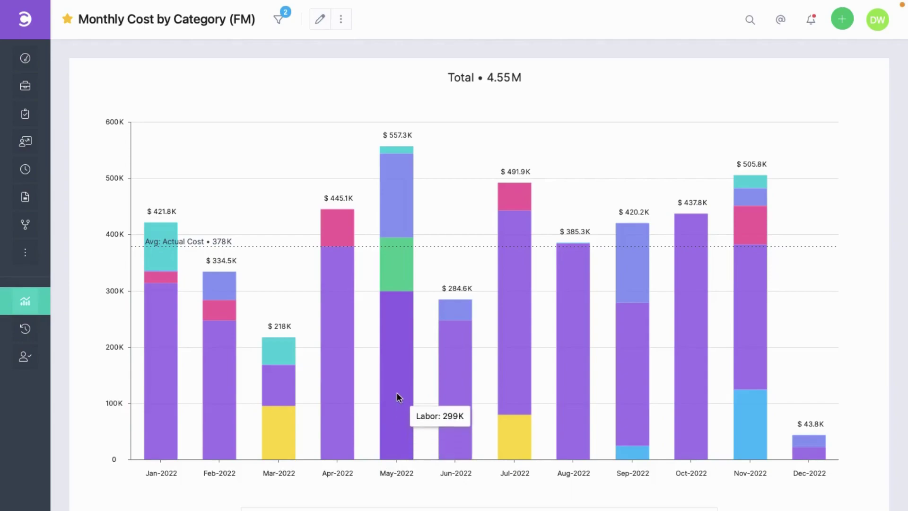
mouse_move(404, 151)
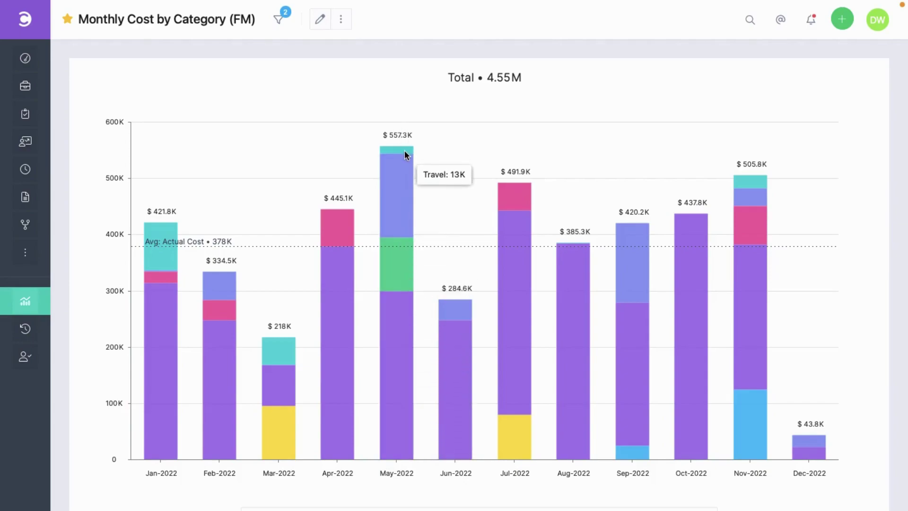
mouse_move(406, 184)
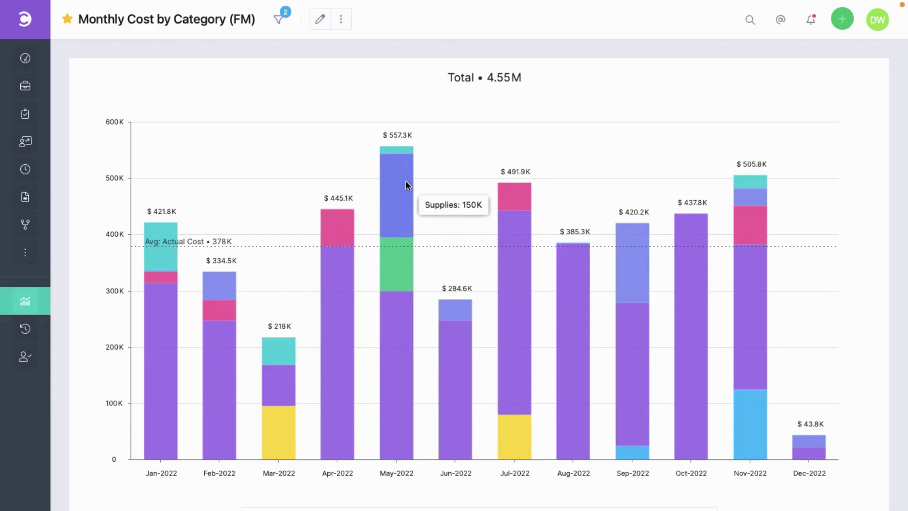
mouse_move(405, 256)
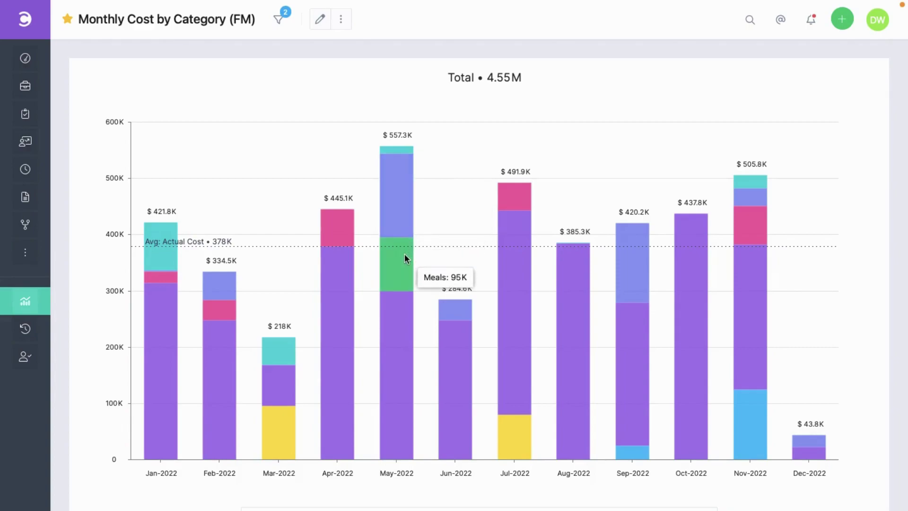
mouse_move(404, 318)
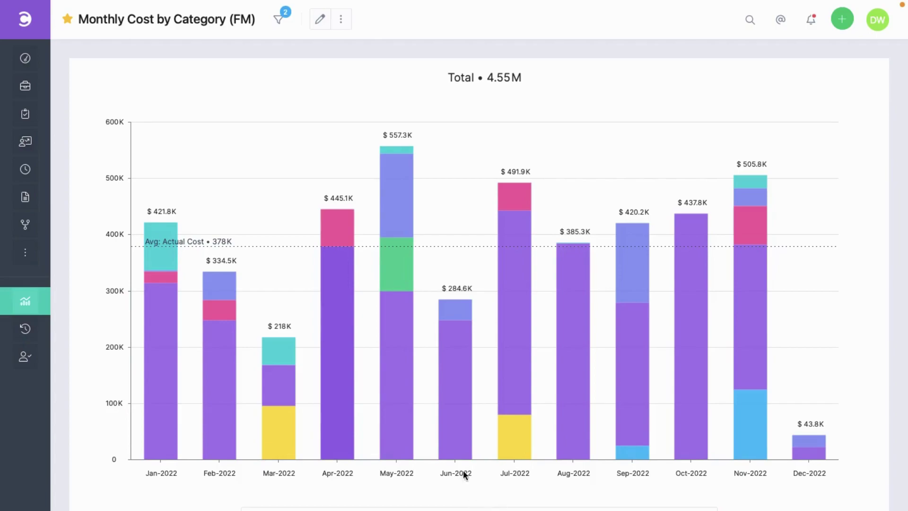
mouse_move(461, 421)
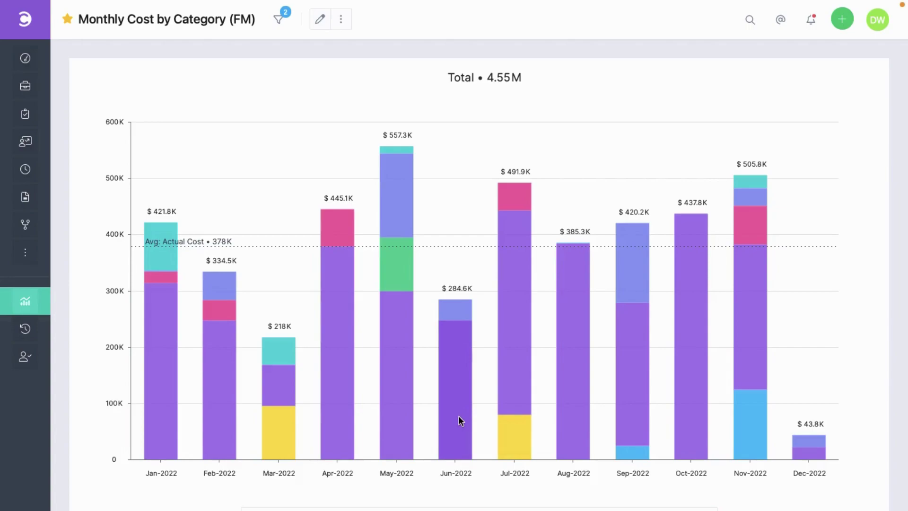
mouse_move(68, 301)
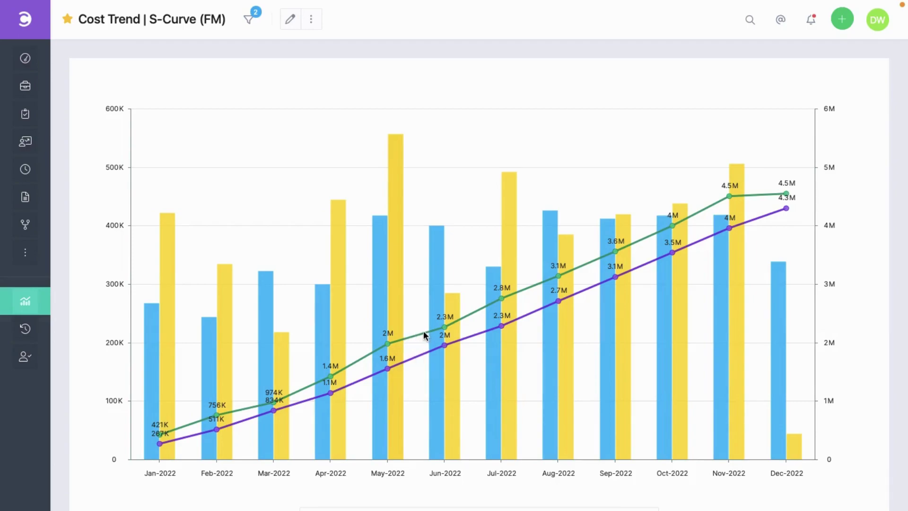
Check May 2022 on the Cost Trend S-Curve: 417K planned versus 557K actual cost.
mouse_move(385, 416)
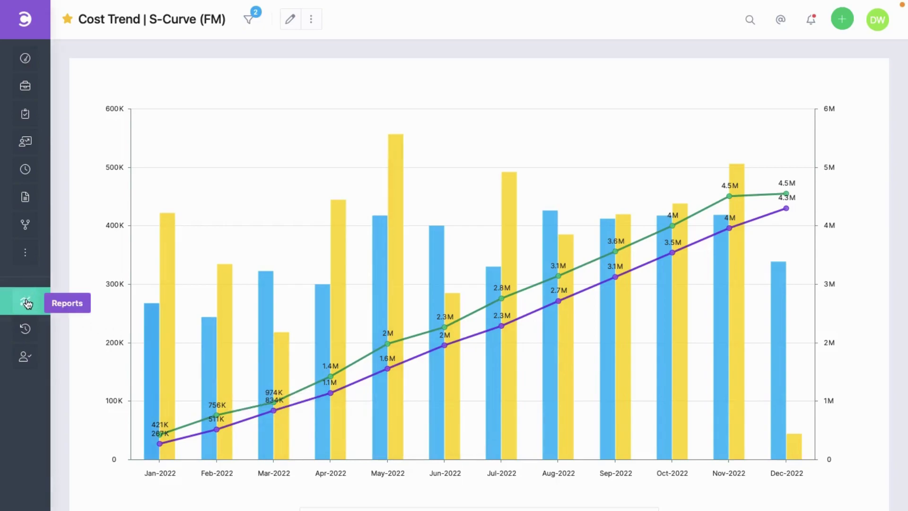
mouse_move(28, 303)
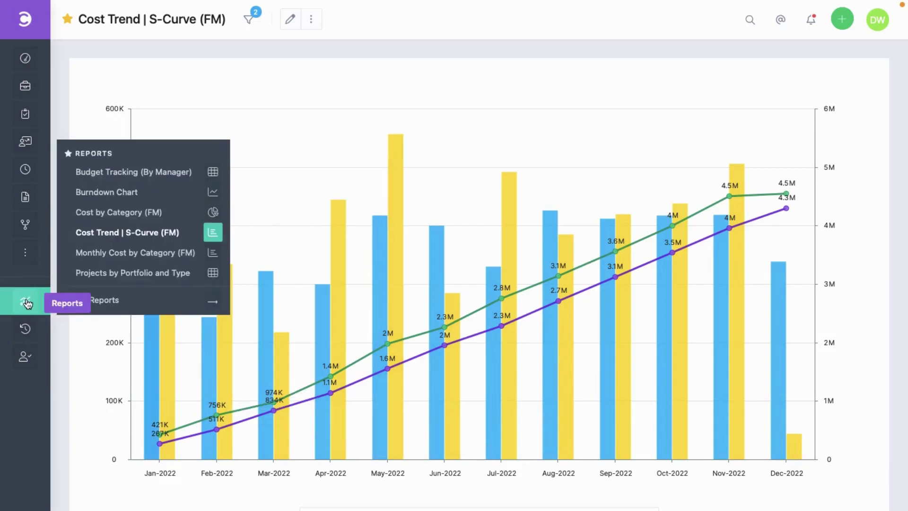
Open the Burndown Chart report and look over its chart.
left_click(126, 194)
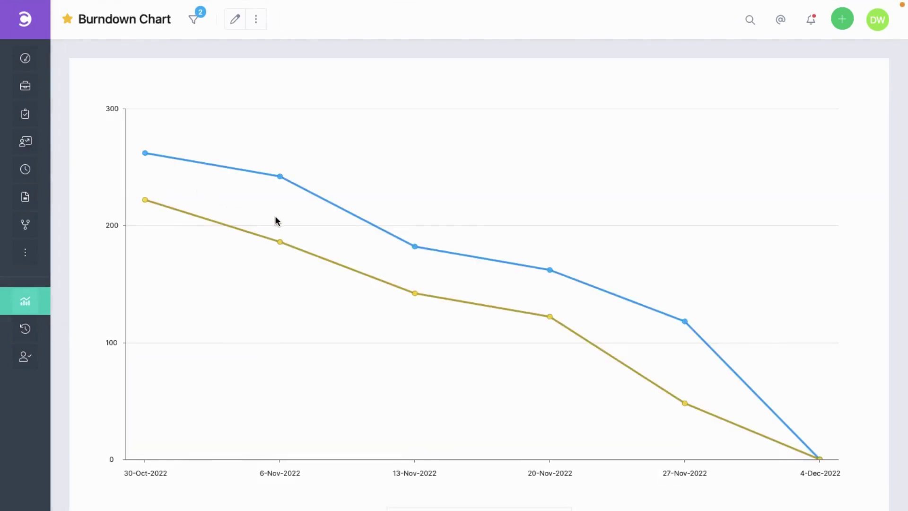
mouse_move(273, 244)
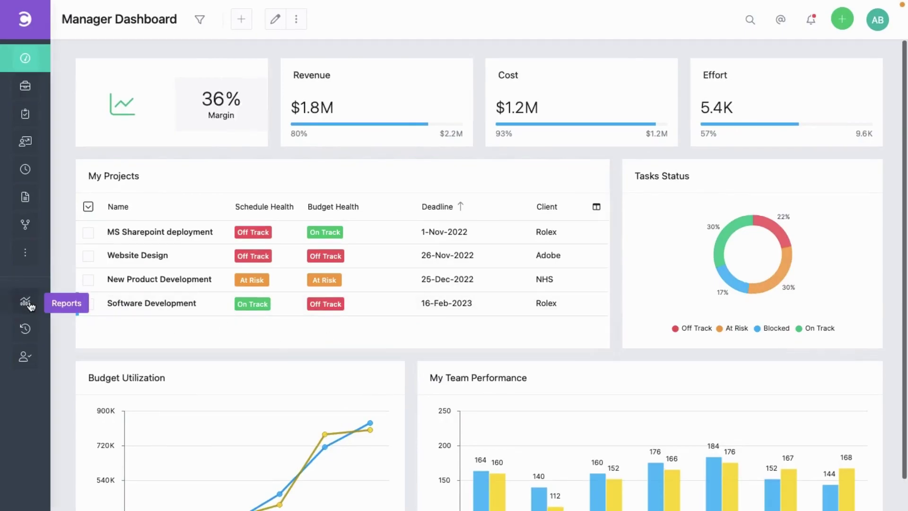
Start a new Task report from All Reports and name it 'Tasks by priority'.
left_click(25, 301)
left_click(109, 303)
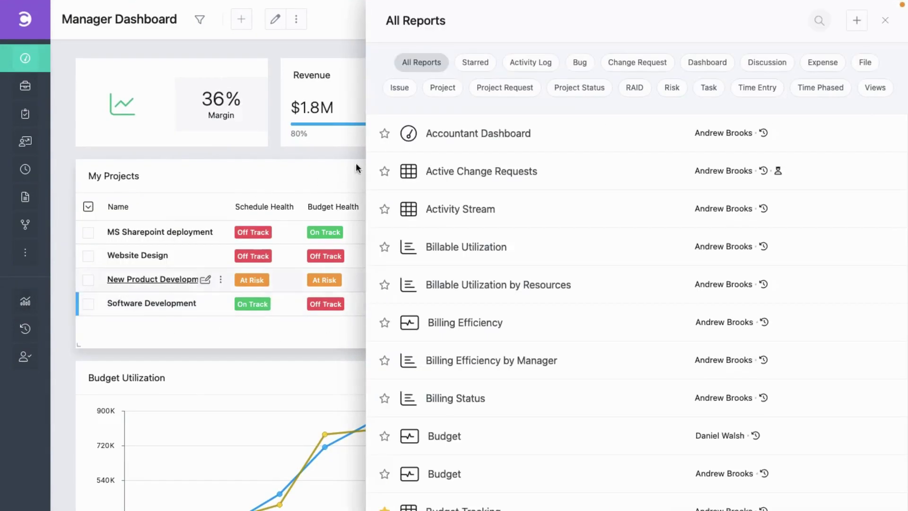
left_click(858, 22)
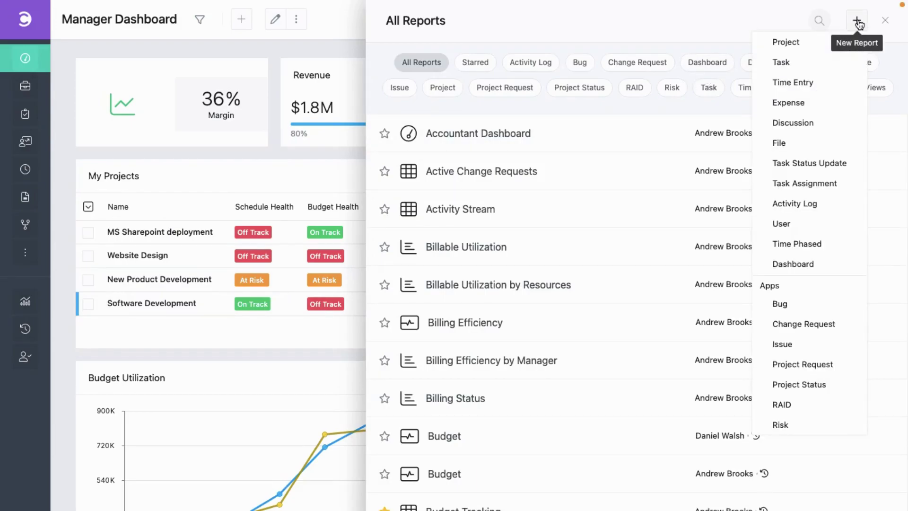
left_click(823, 63)
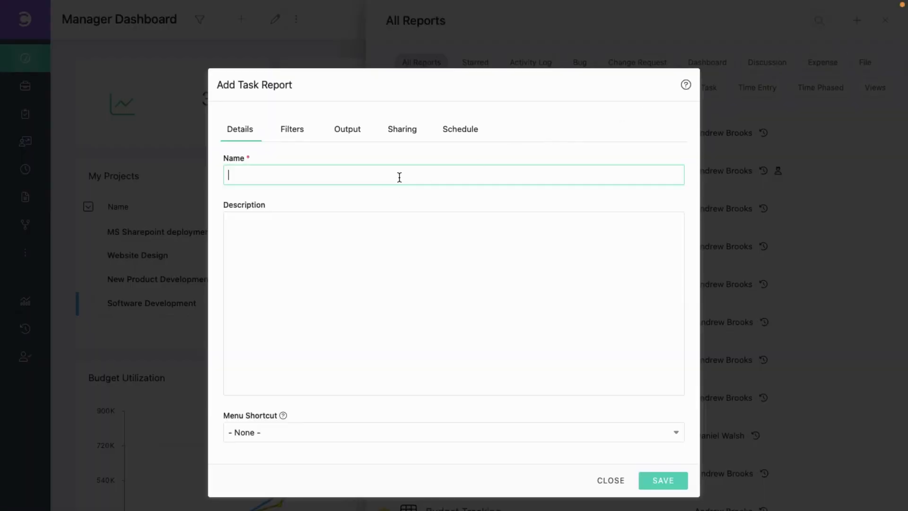
type("Tasks by priority")
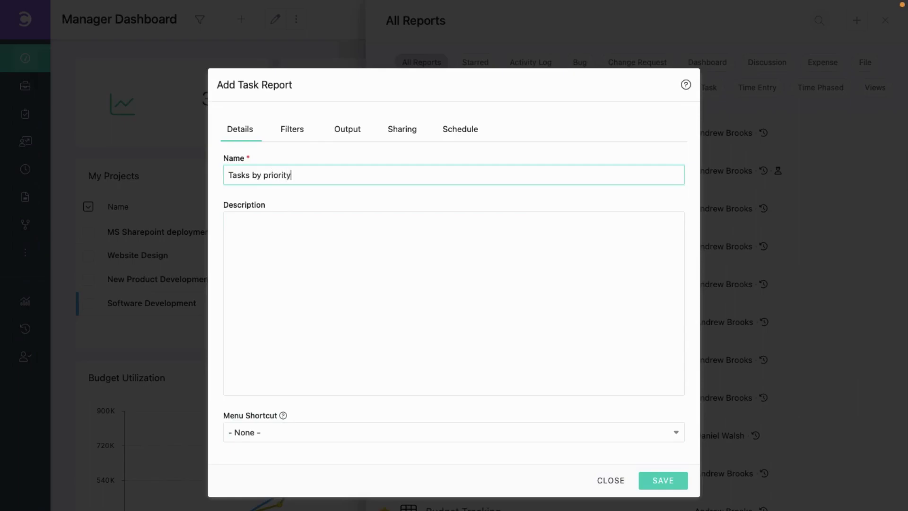
Set the report's Display Tasks filter to In Progress.
left_click(298, 140)
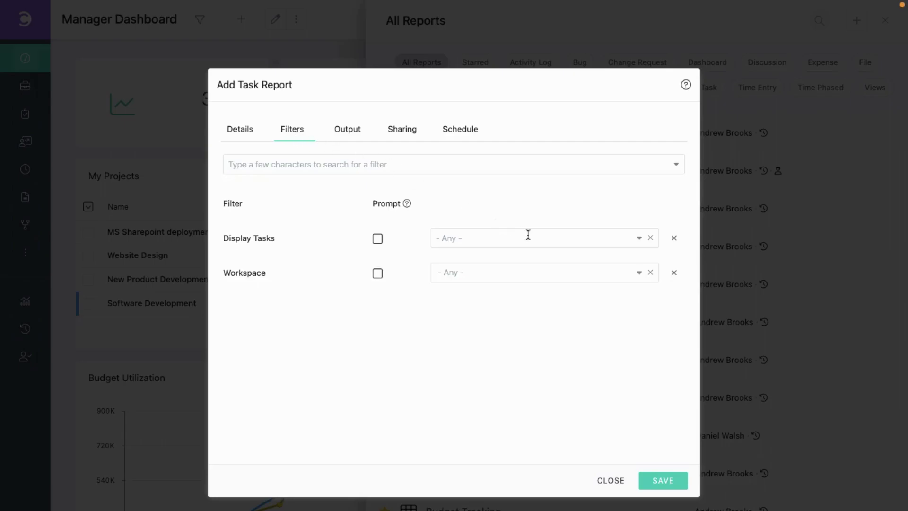
left_click(639, 239)
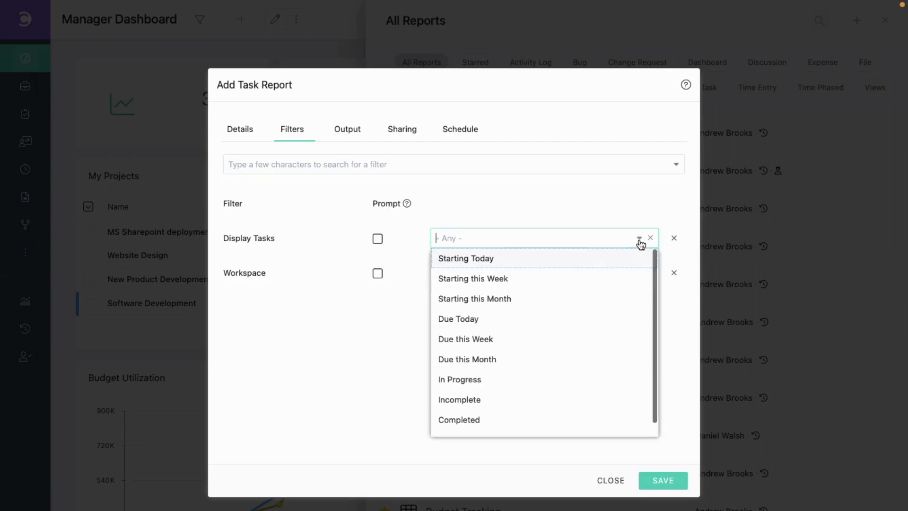
left_click(500, 384)
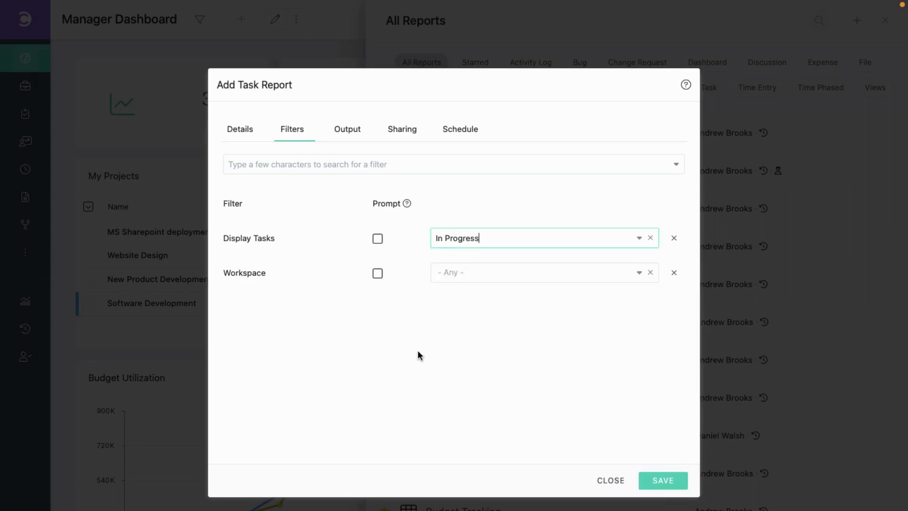
Add a Manager filter set to '- Running User -'.
left_click(446, 167)
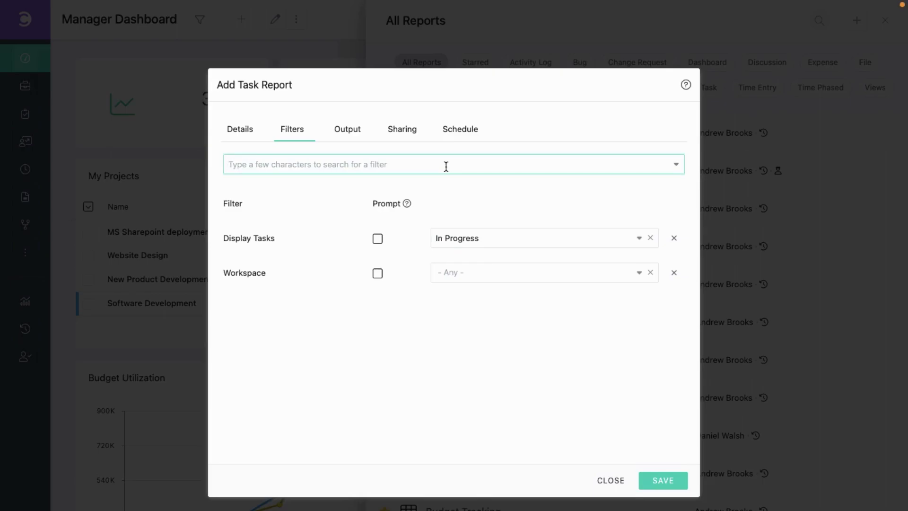
type("Manager")
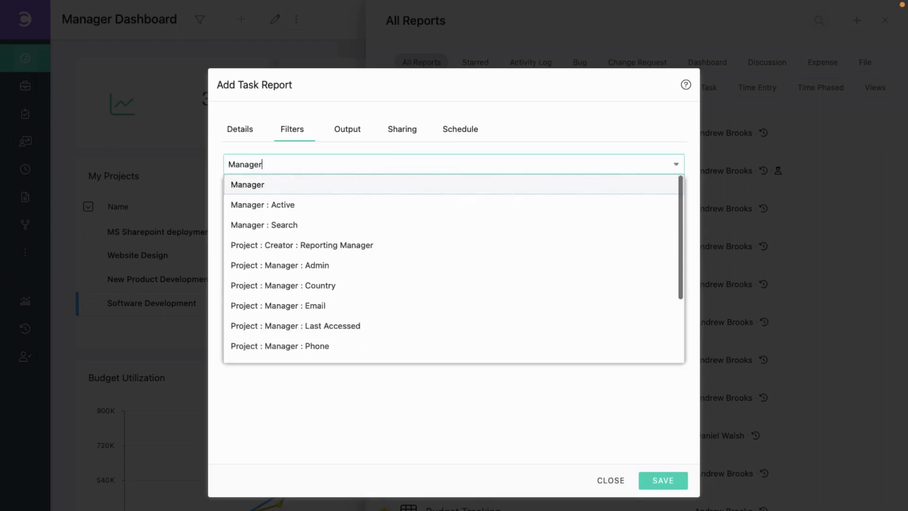
left_click(391, 187)
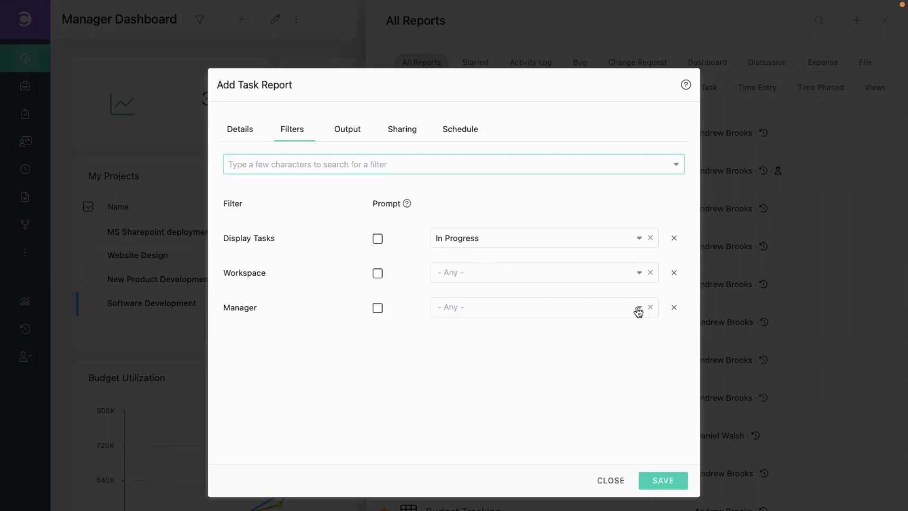
left_click(638, 310)
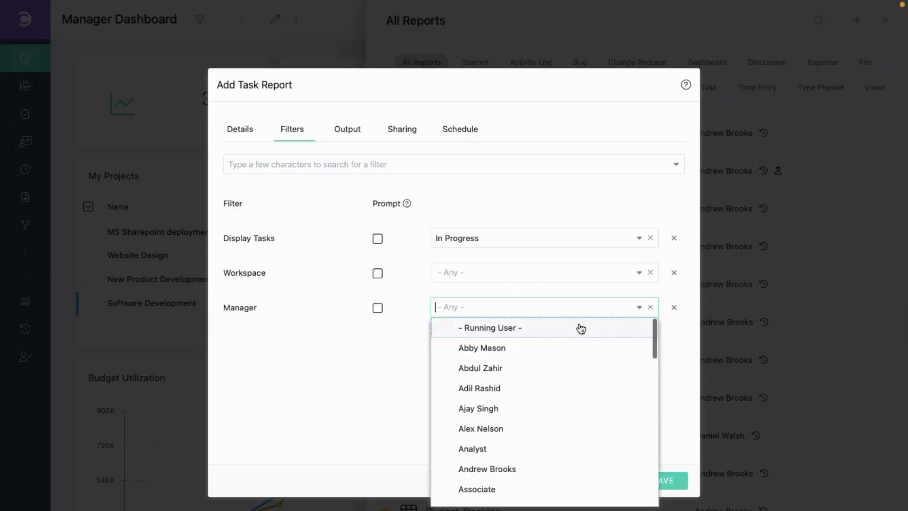
left_click(563, 331)
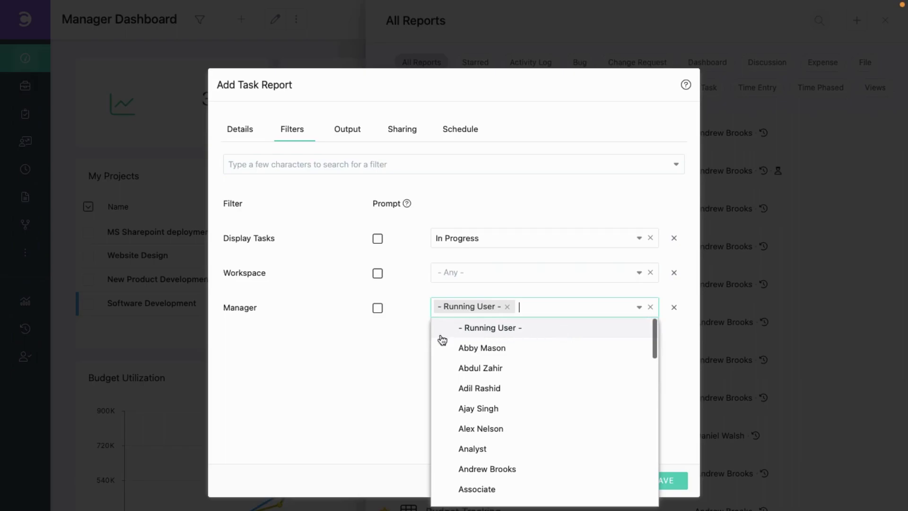
left_click(400, 356)
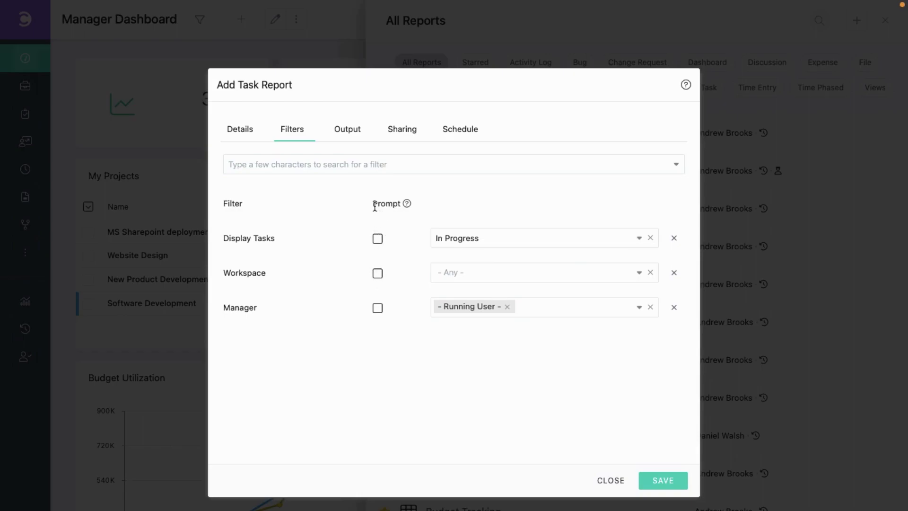
Output the report as a pie chart sliced by Priority, sized by # Tasks, and save it.
left_click(355, 140)
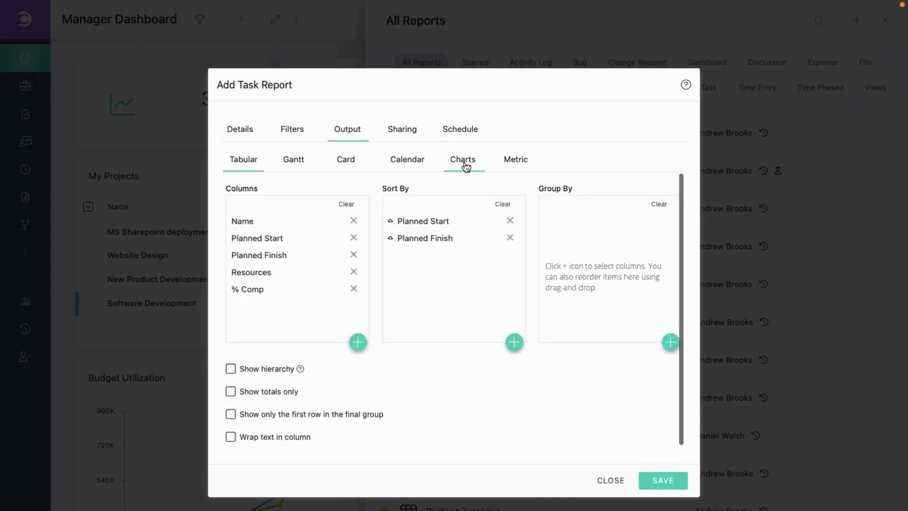
left_click(463, 161)
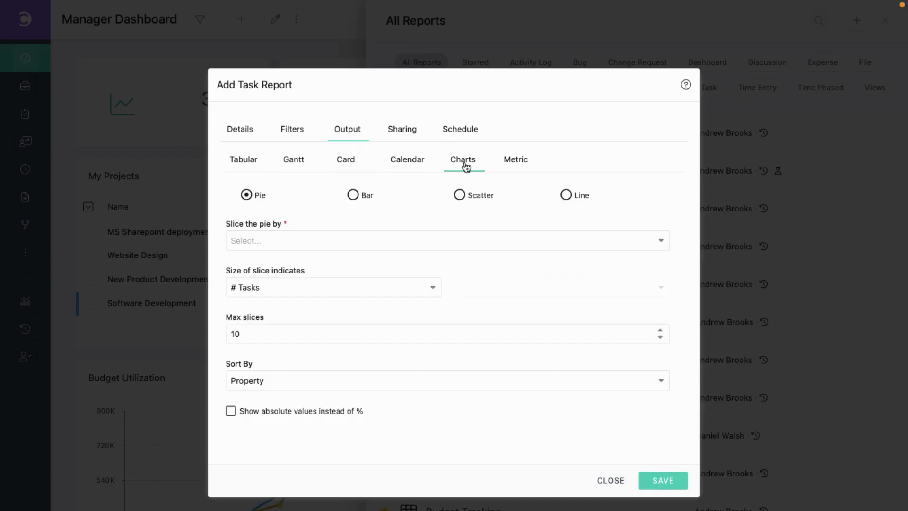
left_click(546, 240)
type("priori")
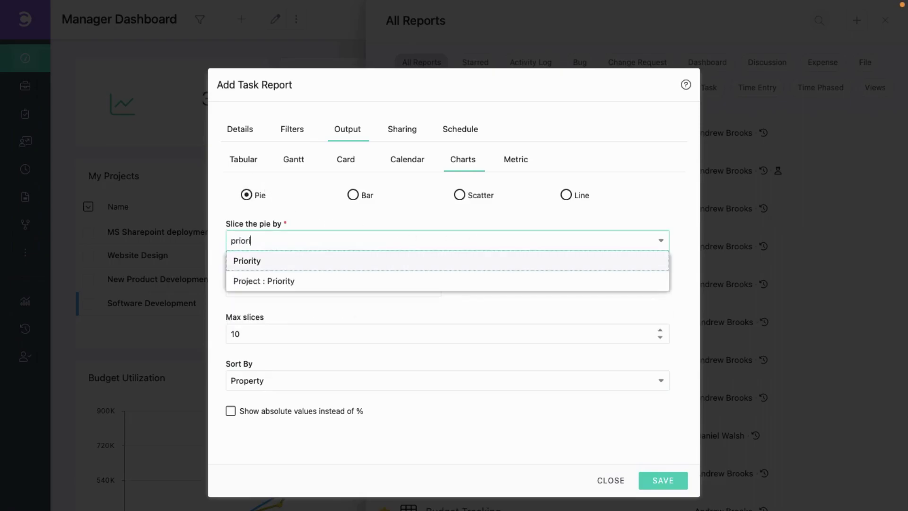
left_click(515, 264)
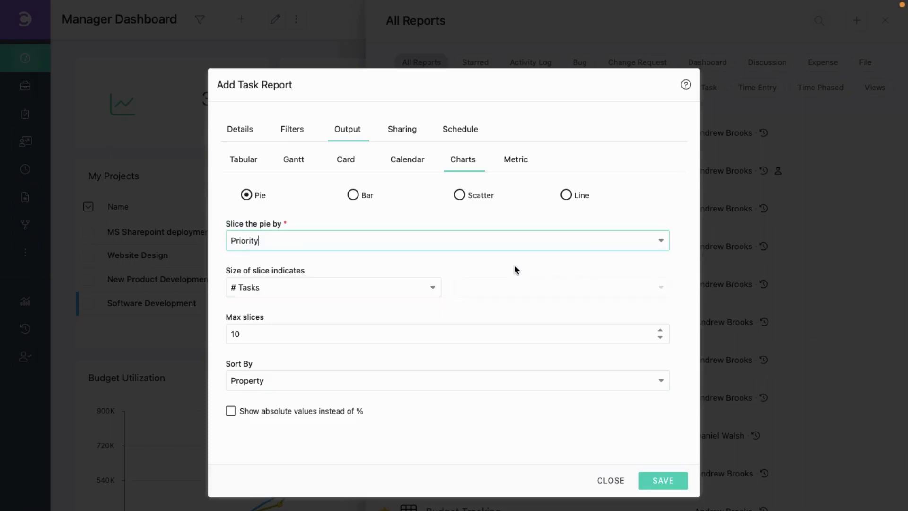
left_click(434, 288)
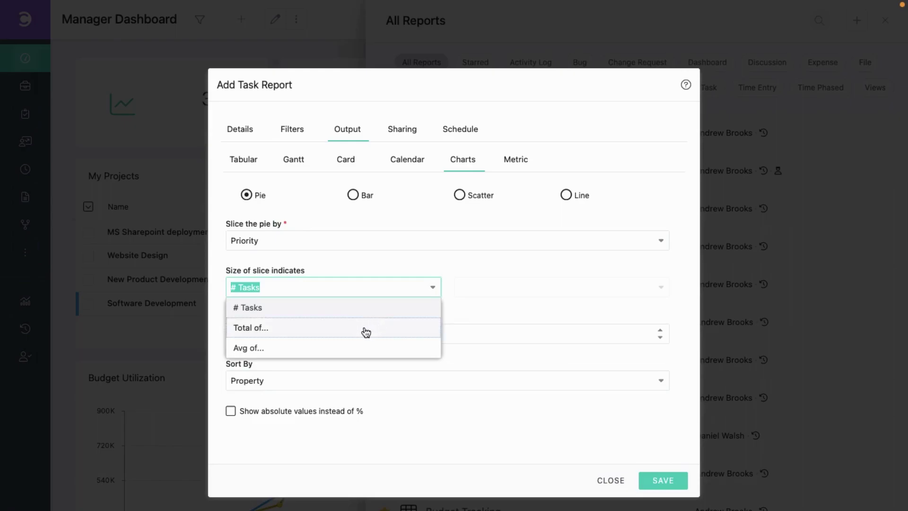
left_click(478, 296)
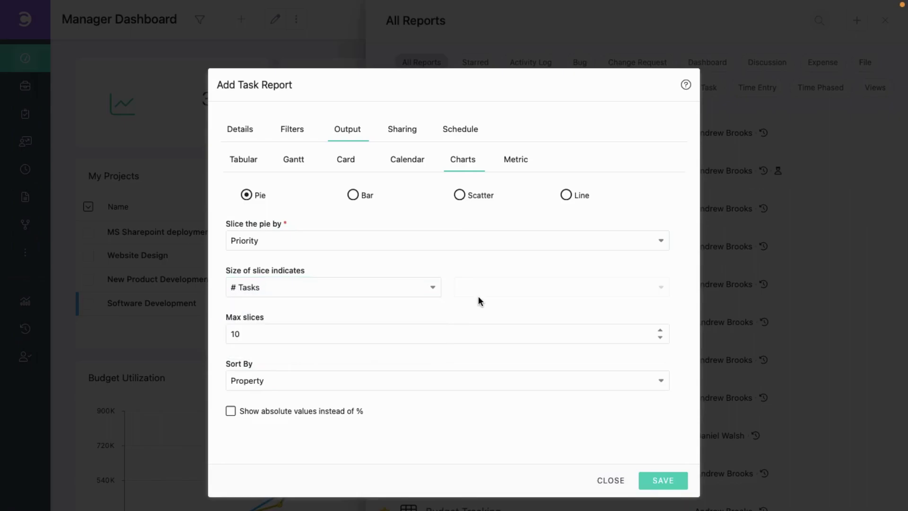
left_click(663, 480)
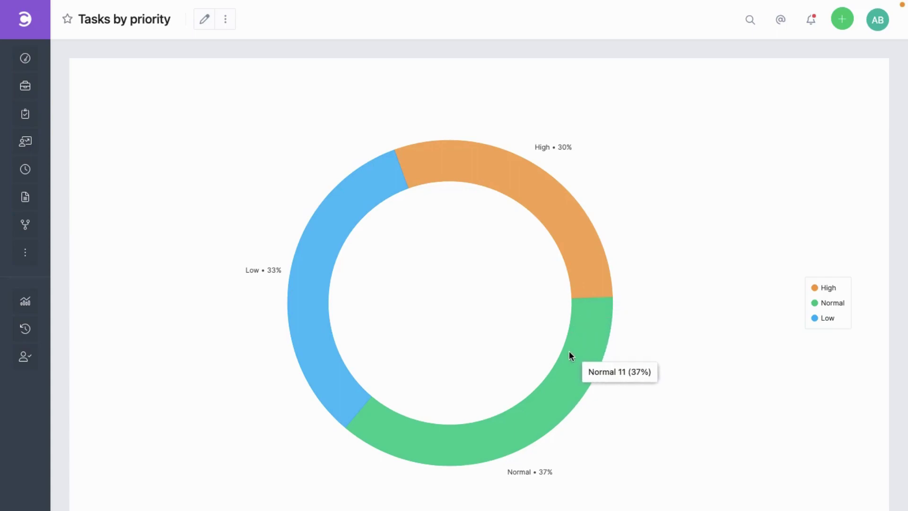
Drill into the Normal priority slice's task list, then close the drill-down panel.
left_click(571, 368)
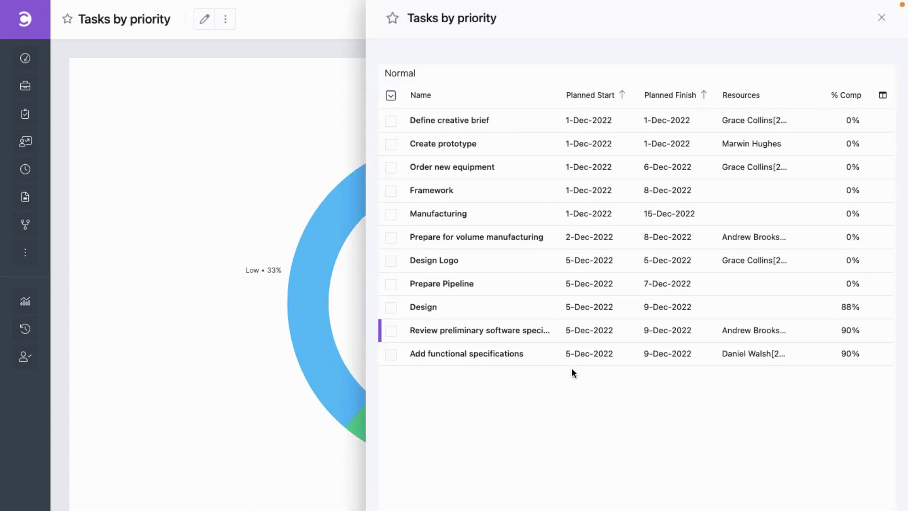
left_click(882, 19)
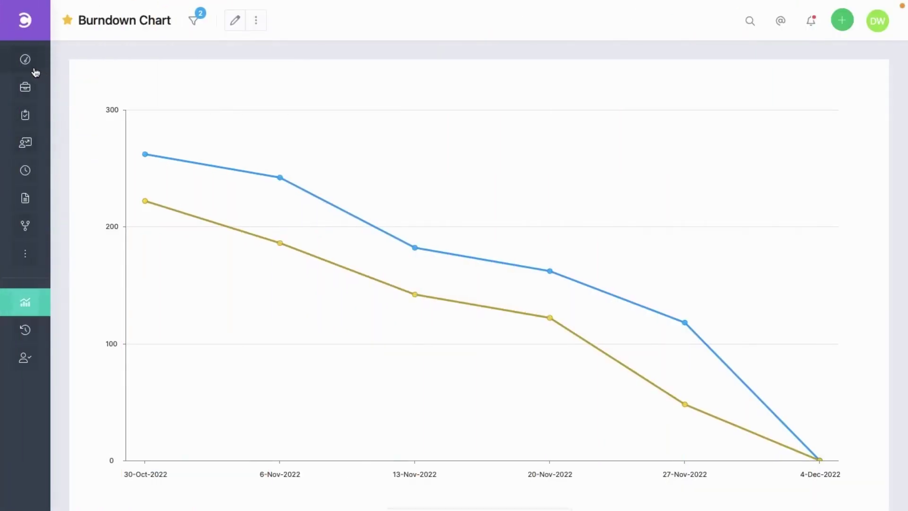
Open the Portfolio Dashboard, look over its widgets, and scroll down to the bubble charts.
mouse_move(36, 72)
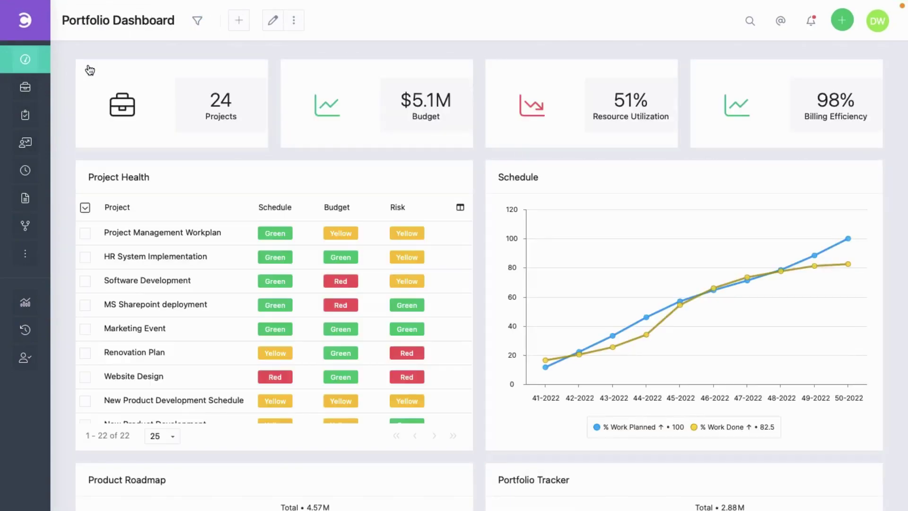
mouse_move(90, 69)
mouse_move(80, 4)
mouse_move(87, 94)
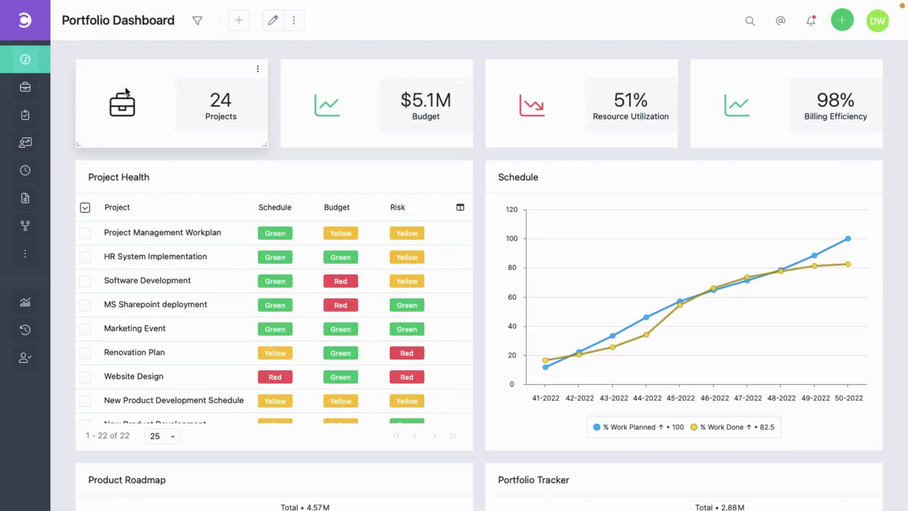
mouse_move(427, 83)
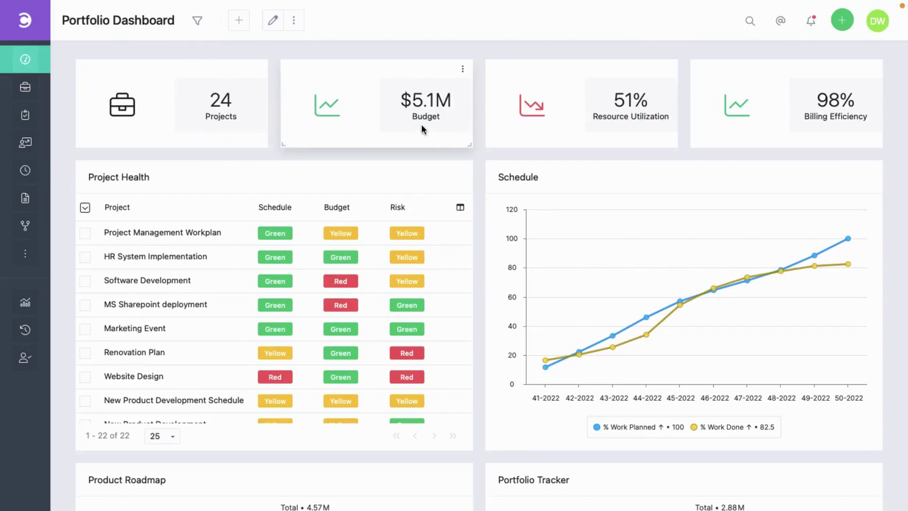
mouse_move(654, 74)
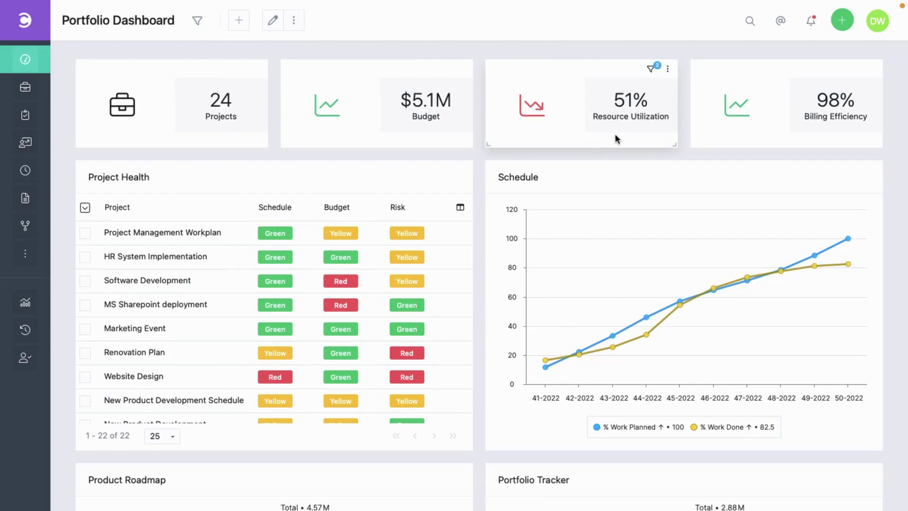
mouse_move(750, 85)
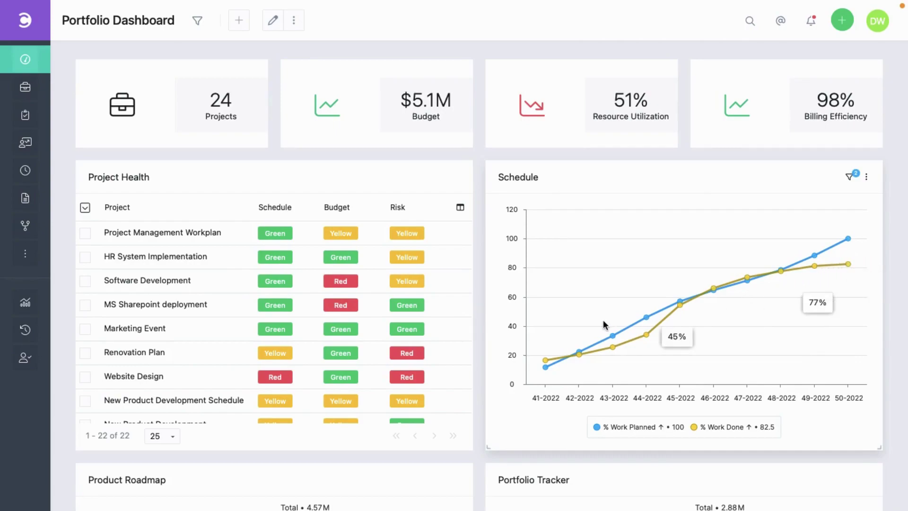
scroll(604, 321, "down", 3)
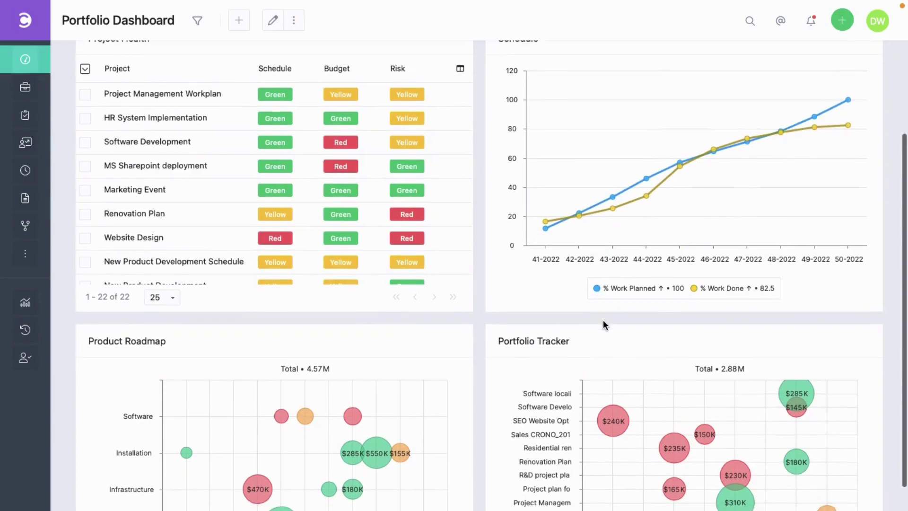
scroll(602, 321, "down", 3)
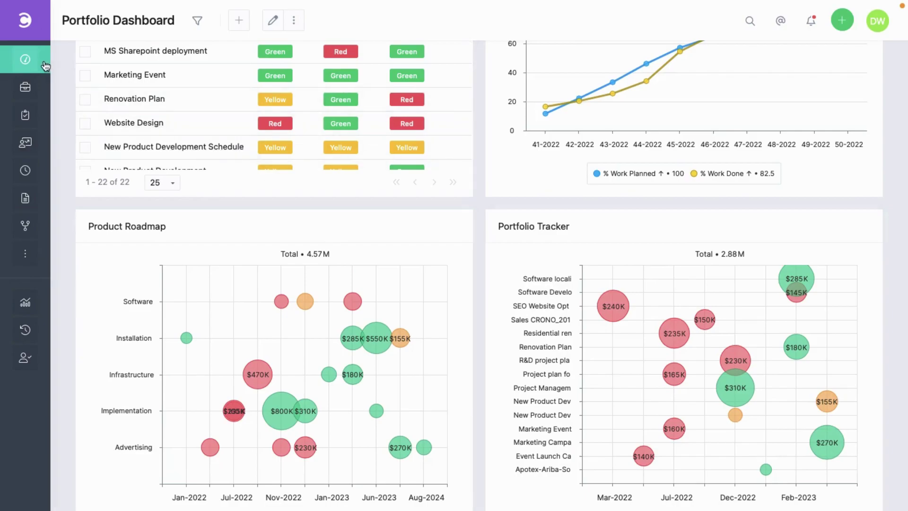
Open the Revenue Dashboard and review its revenue by manager, billable utilization and revenue-by-type charts.
mouse_move(44, 65)
left_click(93, 89)
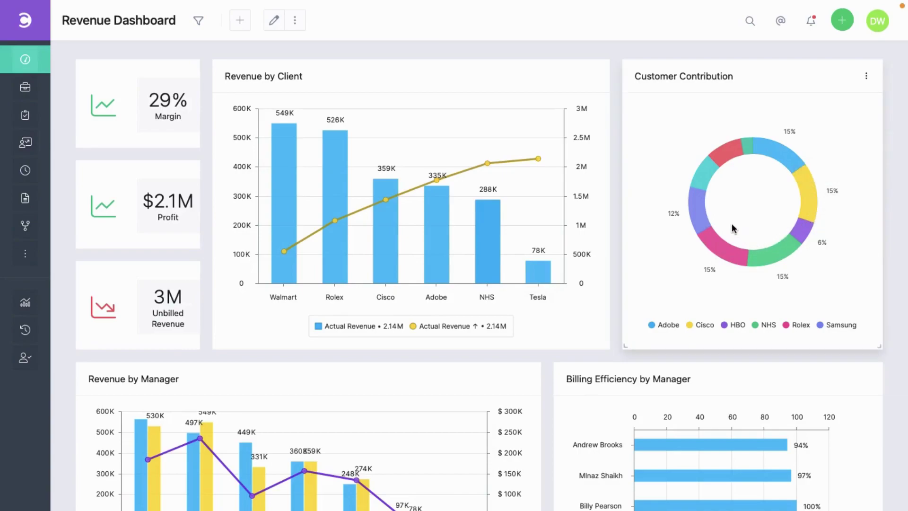
scroll(507, 339, "down", 3)
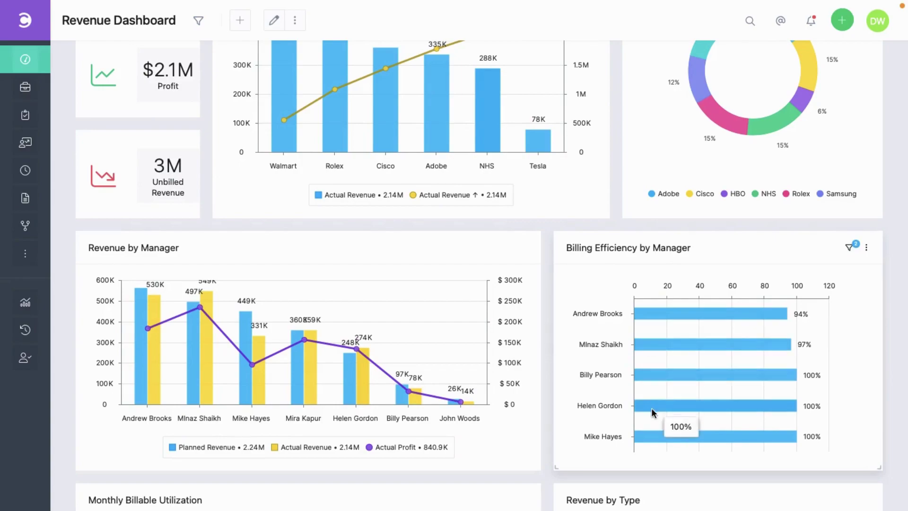
scroll(600, 424, "down", 3)
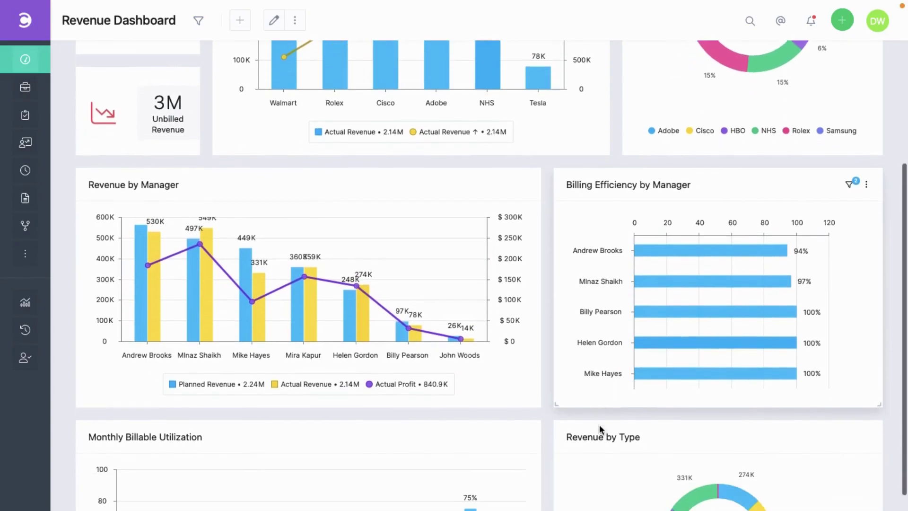
scroll(599, 424, "down", 1)
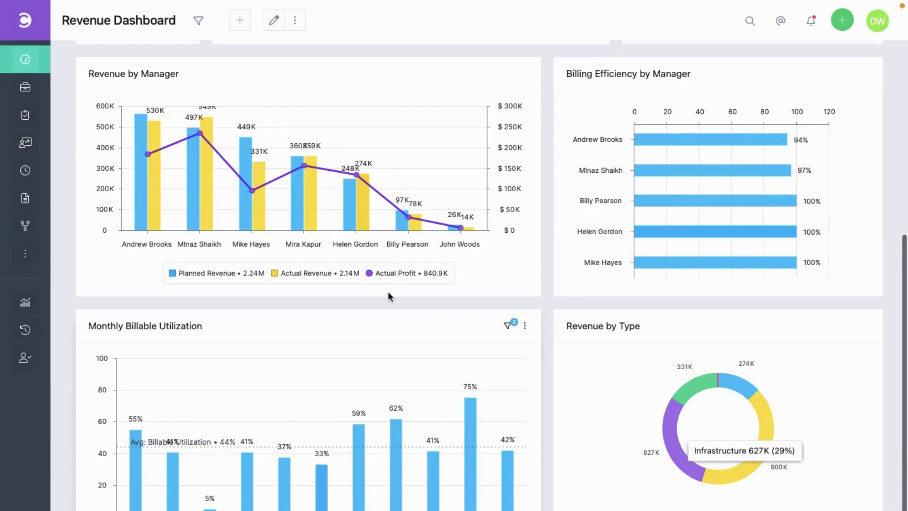
Switch to the Weekly Status Report dashboard and look through its PPM Roadmap Gantt and Project Status ratings.
mouse_move(26, 65)
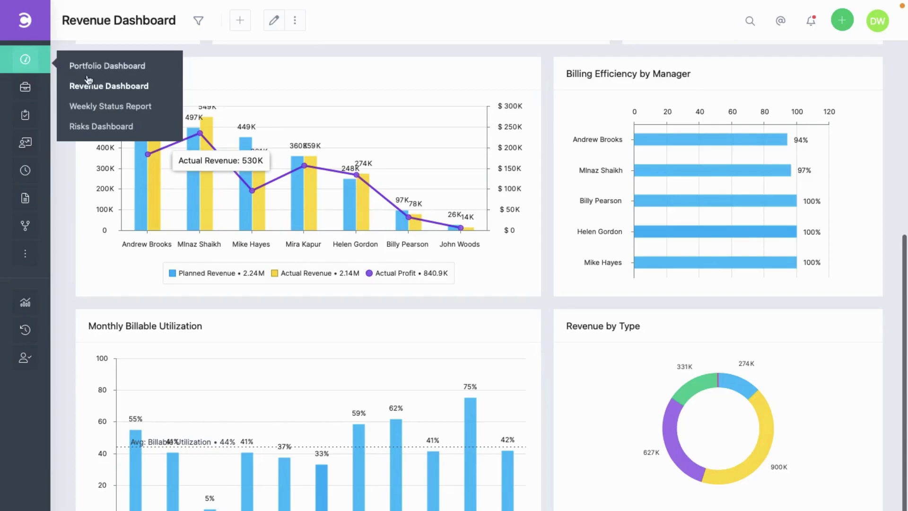
left_click(113, 108)
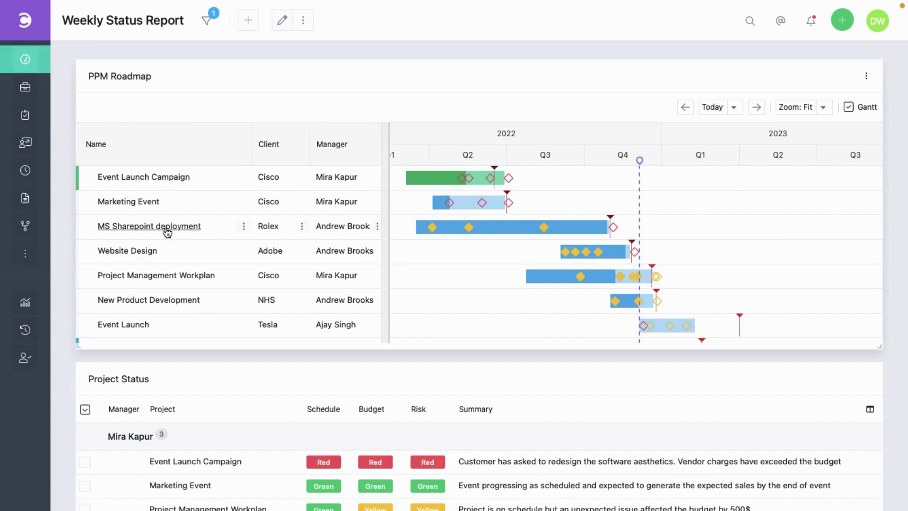
mouse_move(443, 179)
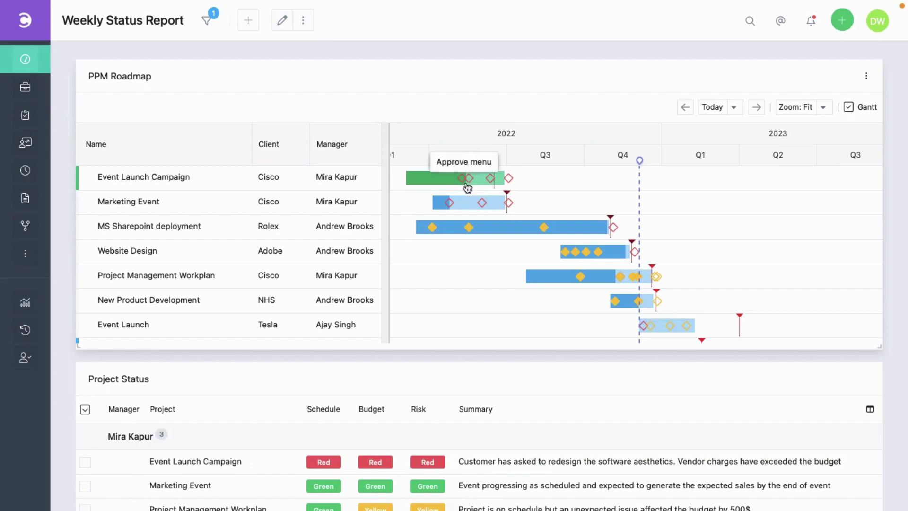
mouse_move(470, 229)
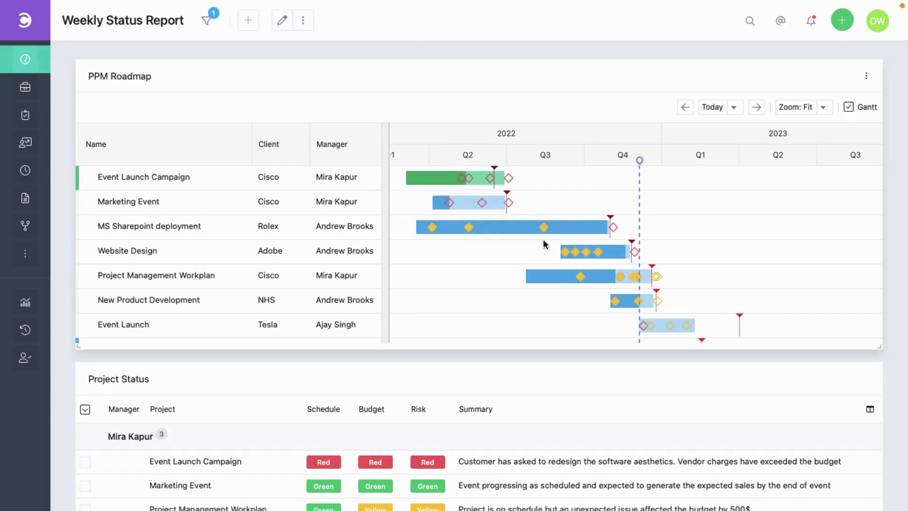
scroll(507, 250, "down", 1)
scroll(508, 250, "down", 1)
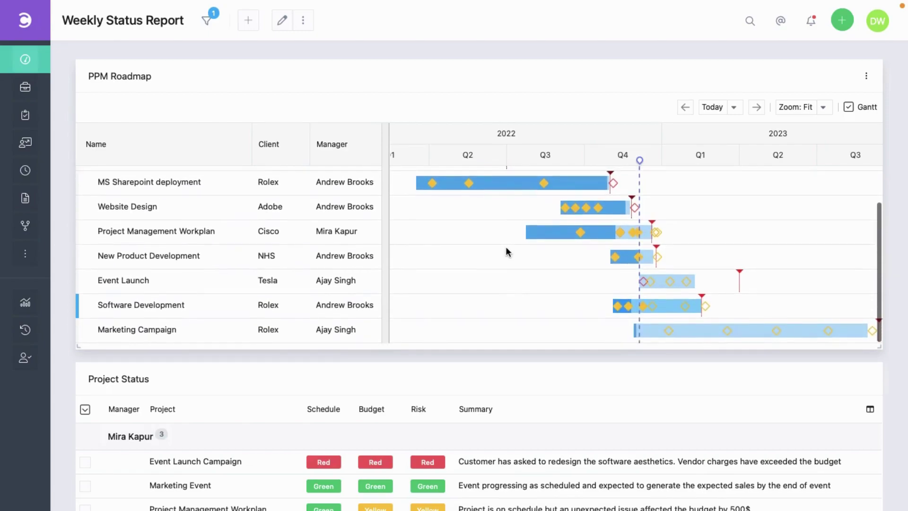
scroll(469, 317, "down", 3)
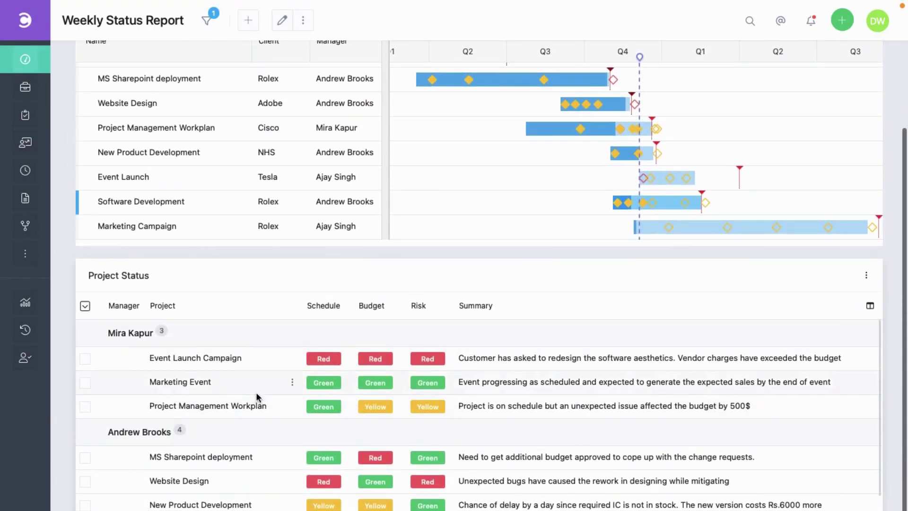
scroll(242, 398, "down", 1)
scroll(242, 398, "down", 3)
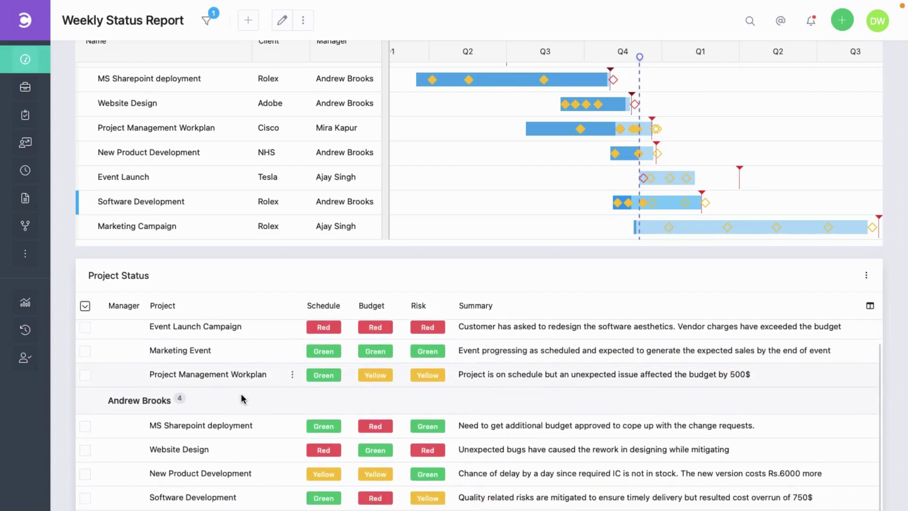
scroll(242, 398, "down", 3)
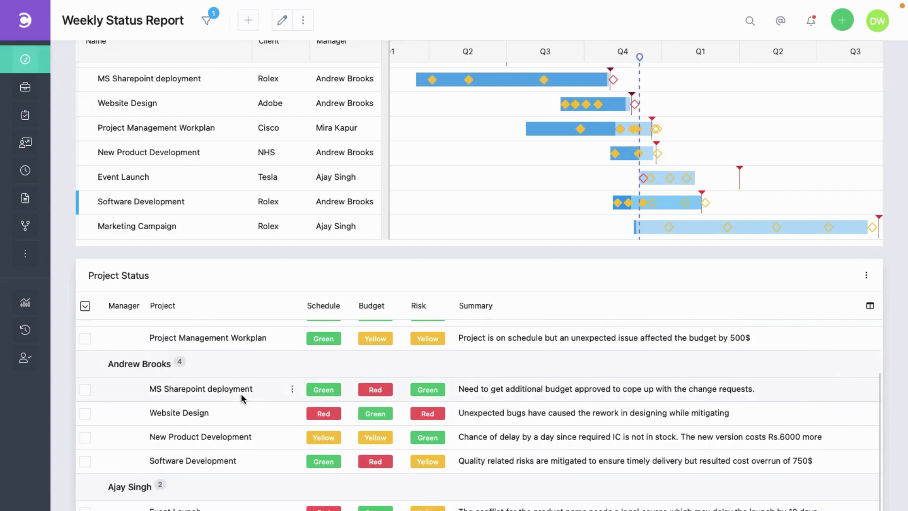
Open the Software Development project's details, then go to the Manager Dashboard.
left_click(206, 463)
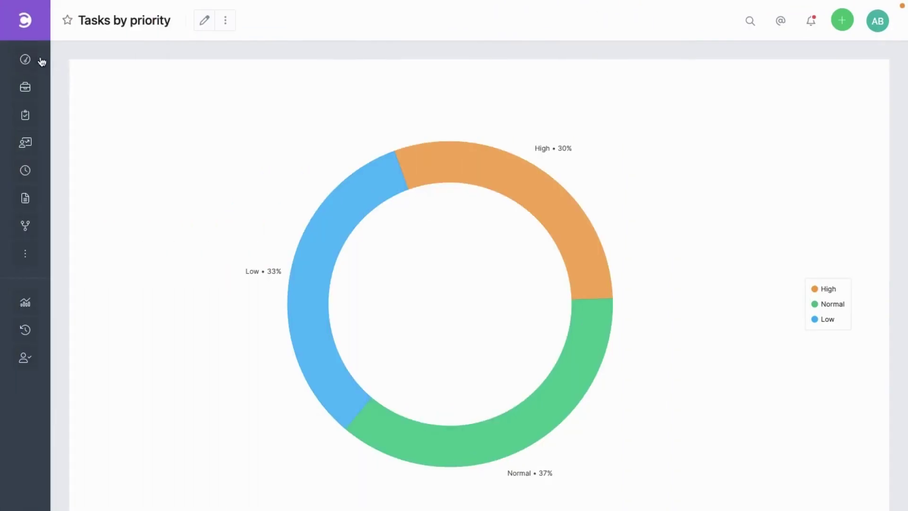
mouse_move(38, 60)
left_click(89, 68)
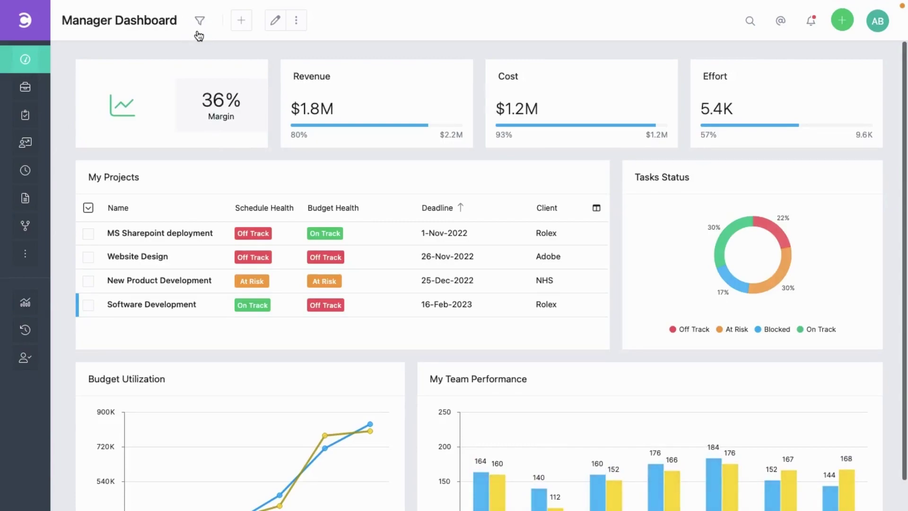
Check the dashboard's Client filter list without changing it, then stretch the My Projects card to the screen bottom.
left_click(199, 21)
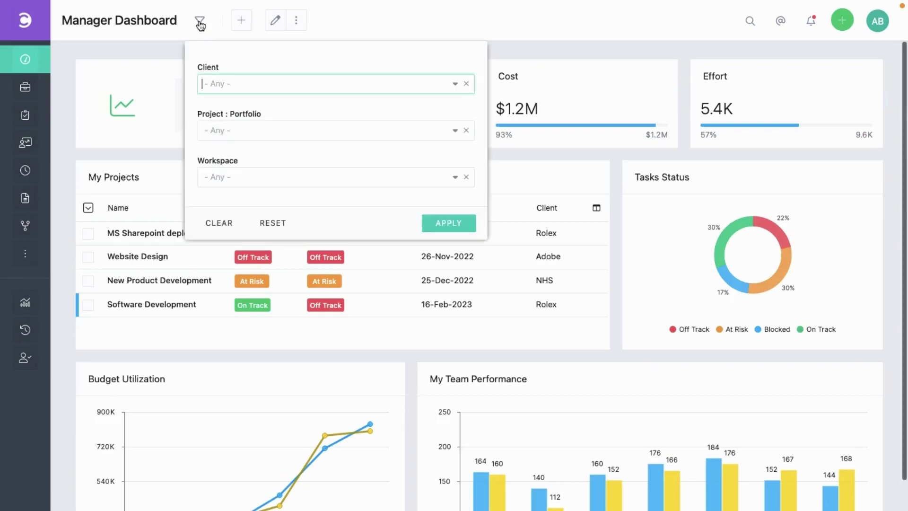
left_click(456, 86)
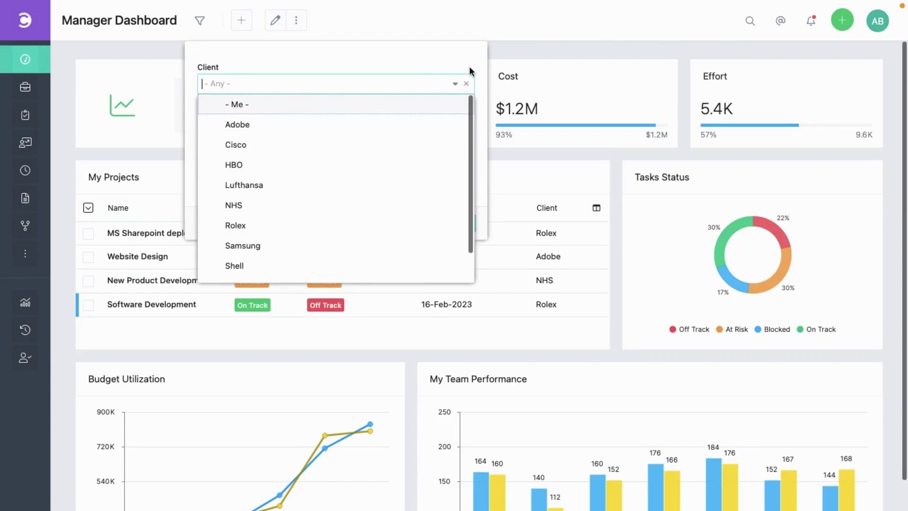
left_click(504, 30)
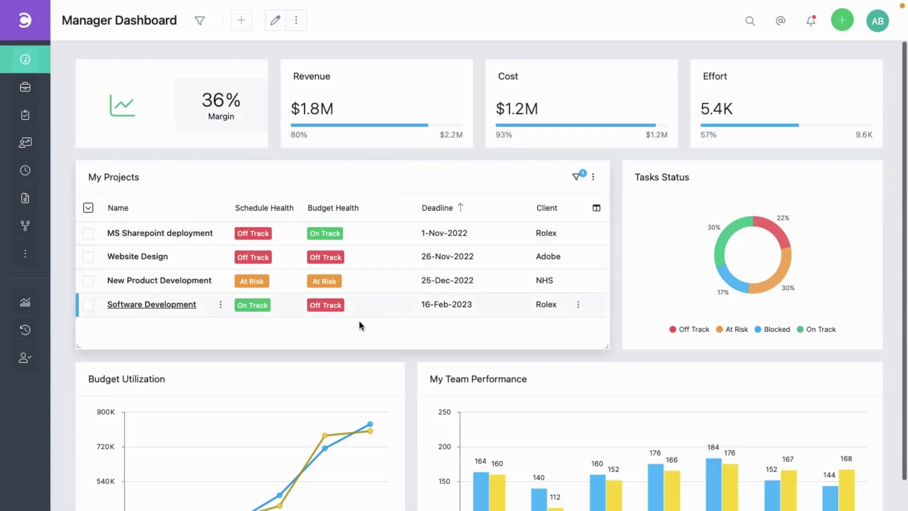
left_click_drag(345, 346, 344, 509)
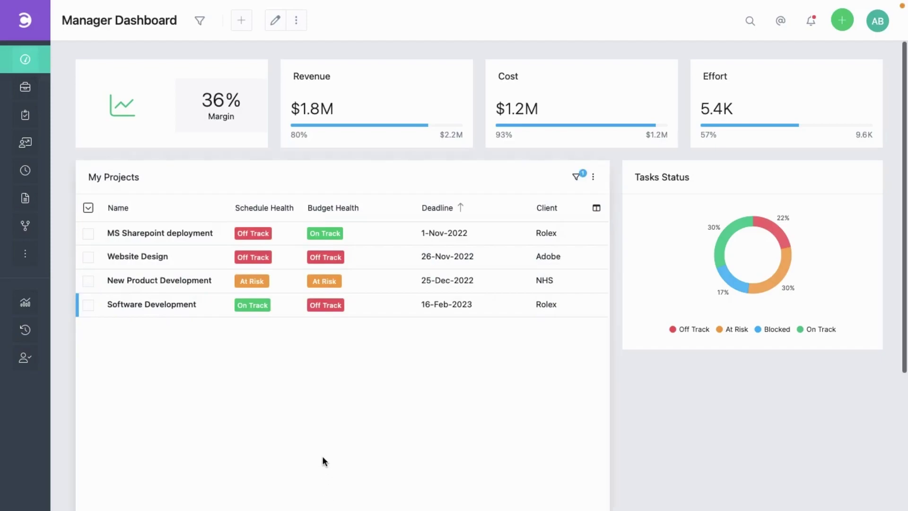
Add a Tasks by priority pie chart widget to the Manager Dashboard, below Tasks Status.
left_click(242, 21)
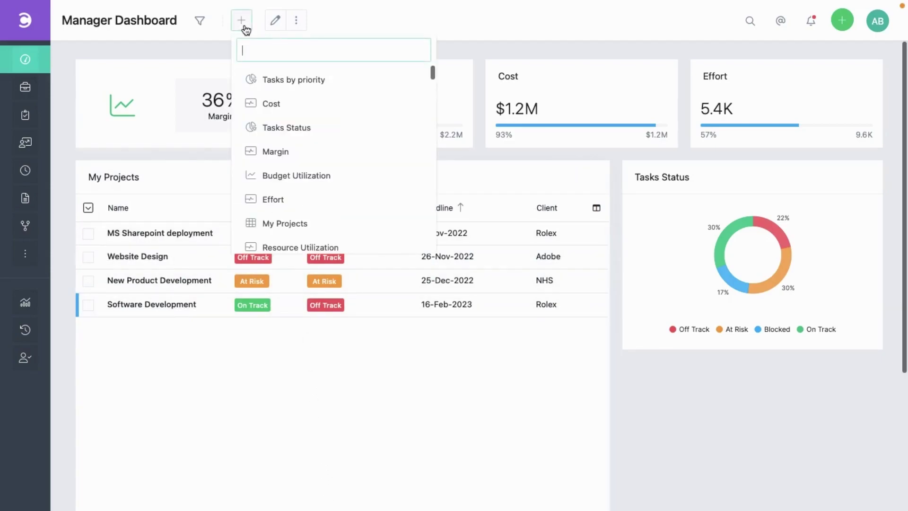
left_click(285, 81)
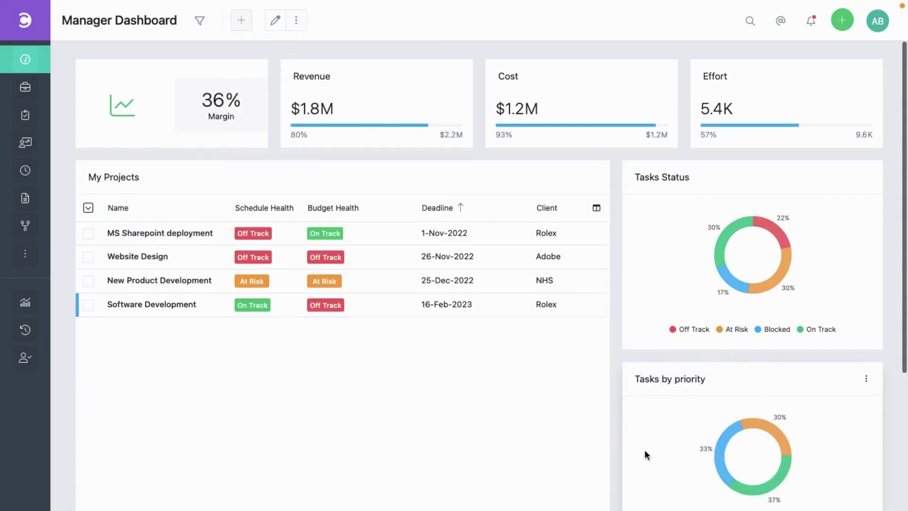
scroll(645, 452, "down", 5)
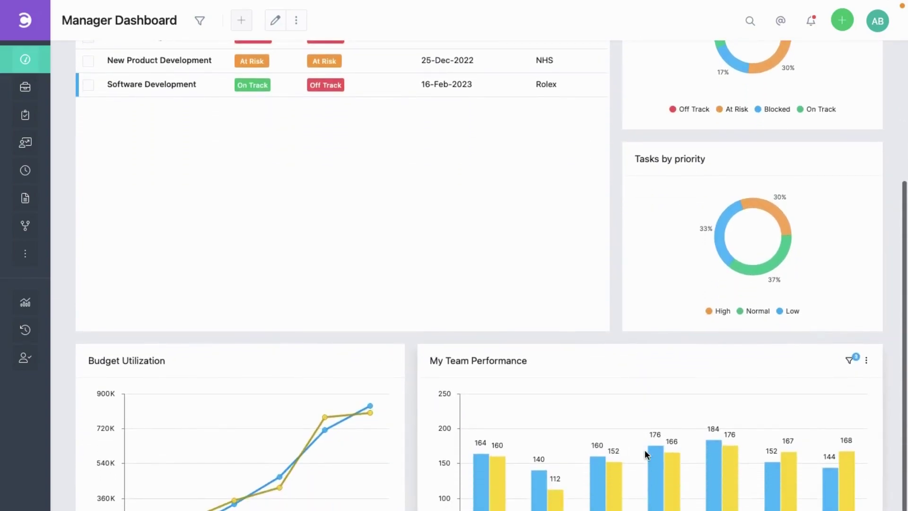
scroll(644, 453, "up", 3)
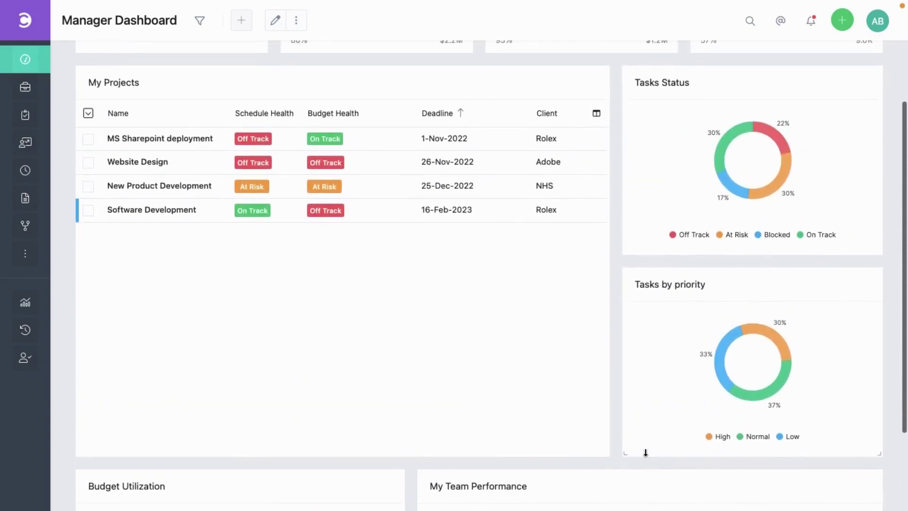
scroll(644, 452, "up", 2)
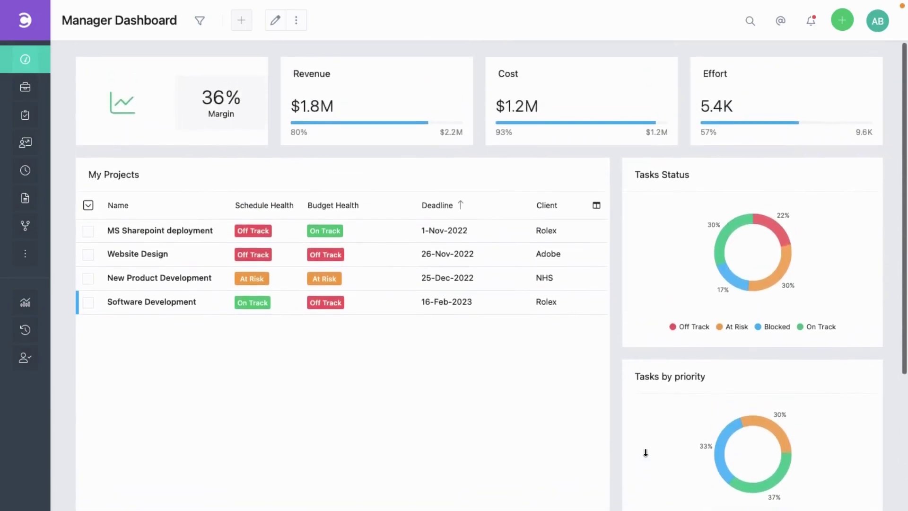